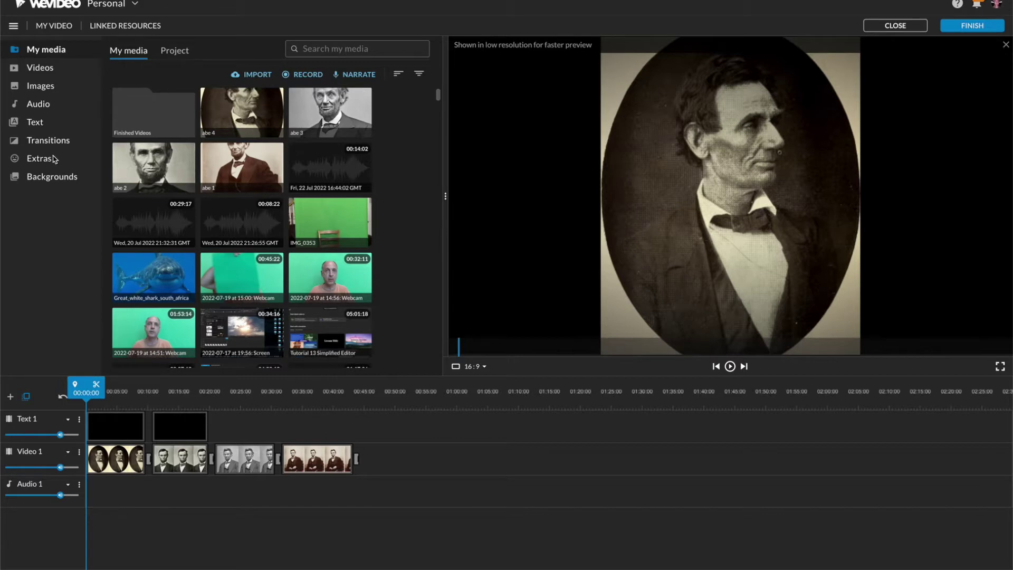
Play the Lincoln slideshow preview.
click(731, 366)
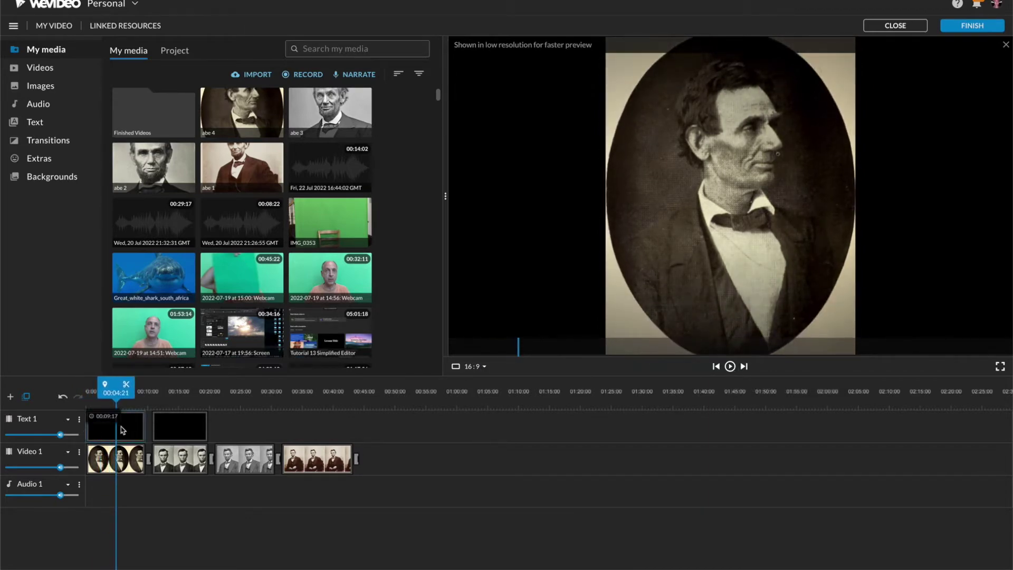
Drop the old-film overlay from Extras onto Text 1 above the third photo.
click(45, 160)
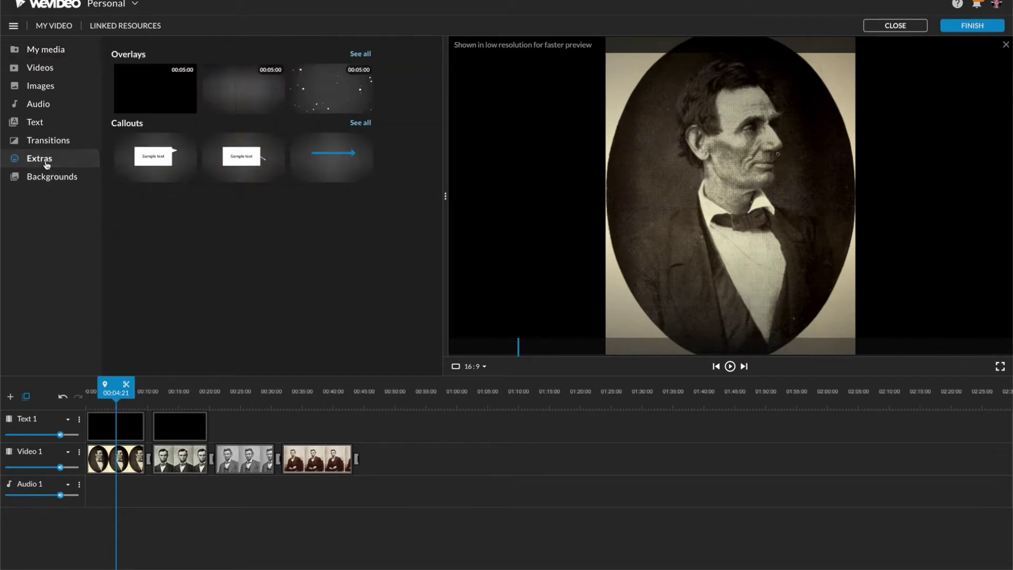
click(361, 53)
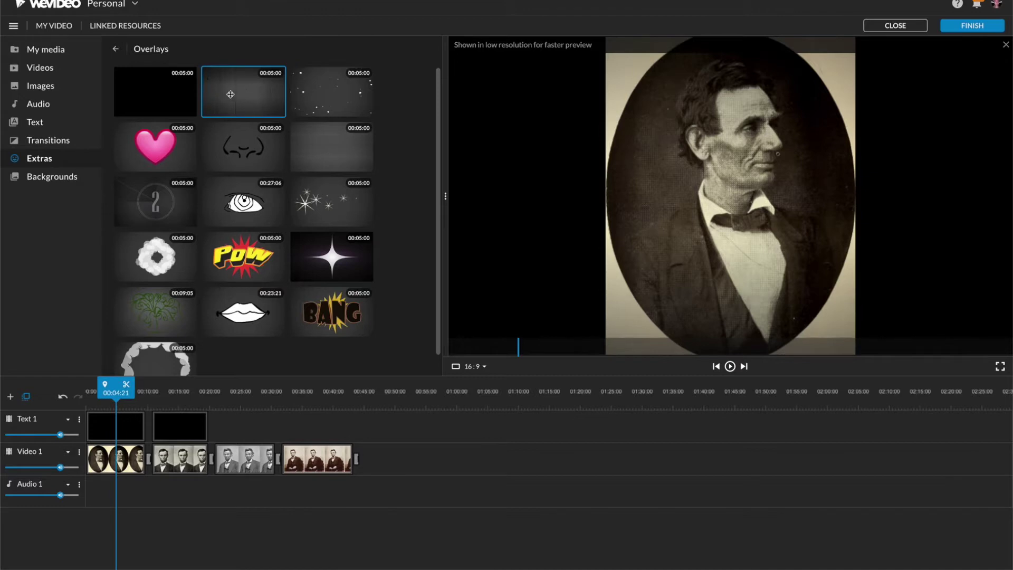
drag(230, 94, 271, 426)
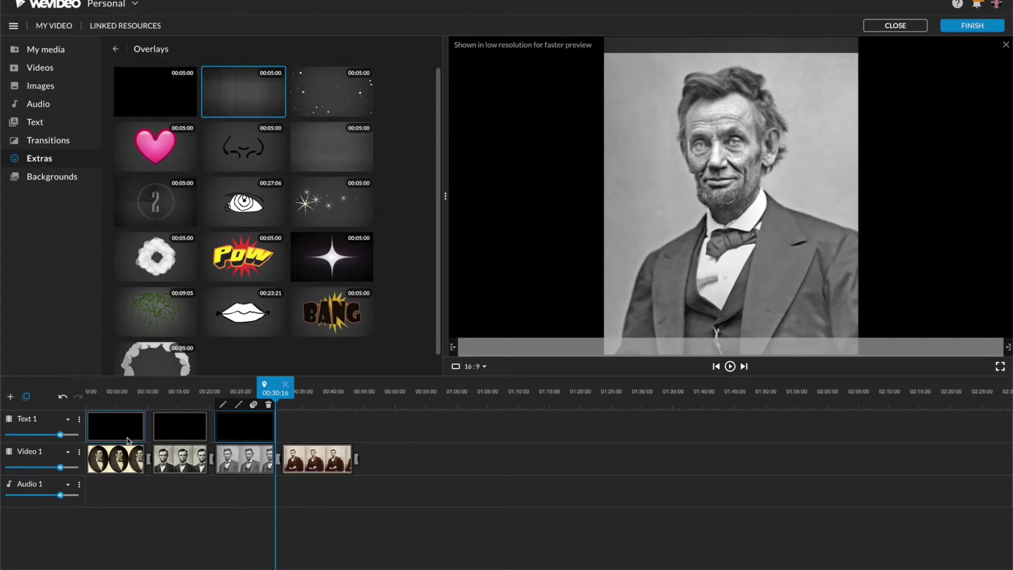
Preview the old-film overlay, then drop the blind overlay above the fourth photo.
drag(276, 382, 231, 382)
click(730, 368)
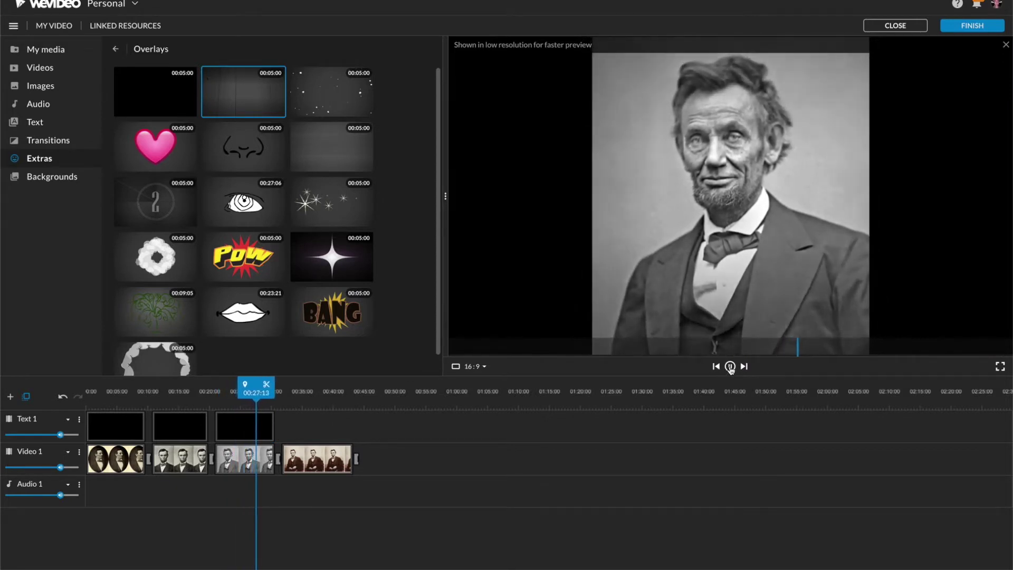
click(730, 366)
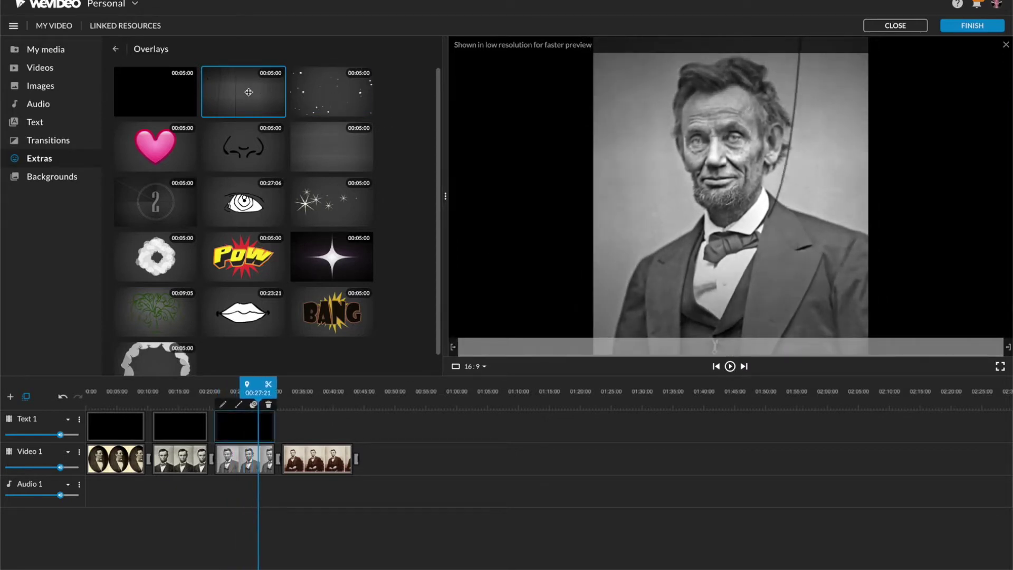
drag(318, 135, 351, 423)
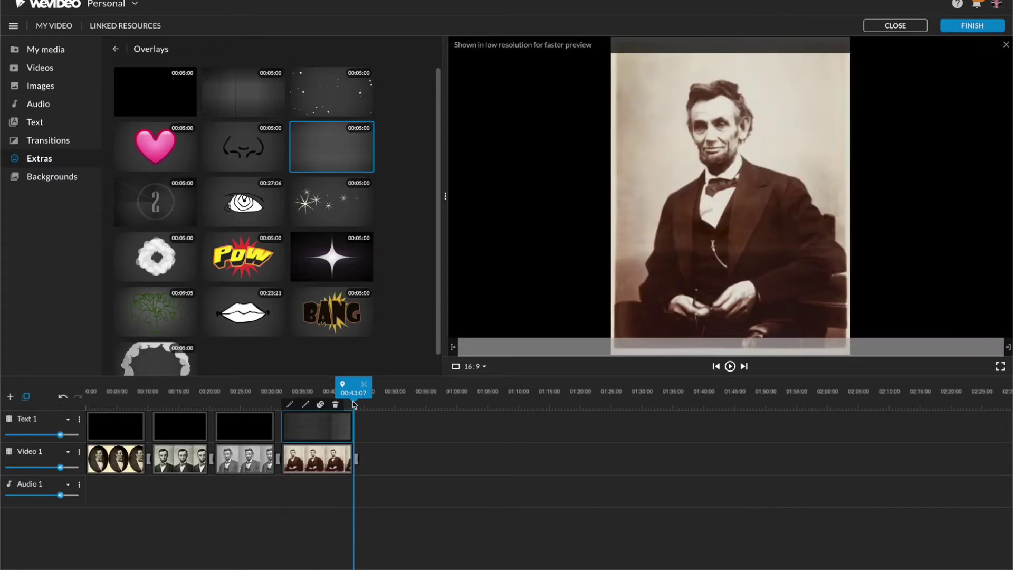
Preview the blind overlay on the fourth photo, then return to the Extras overview.
click(342, 423)
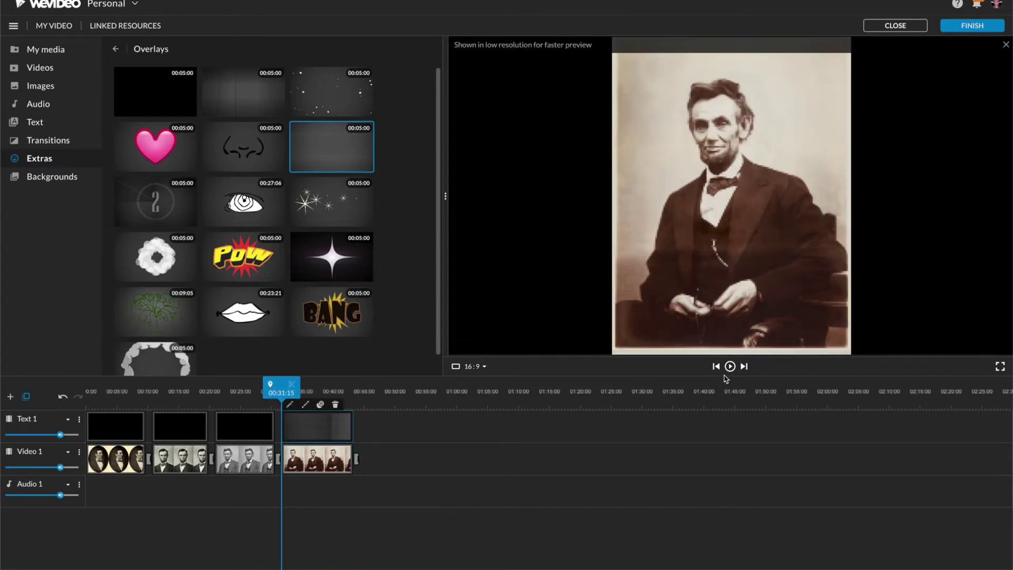
click(730, 366)
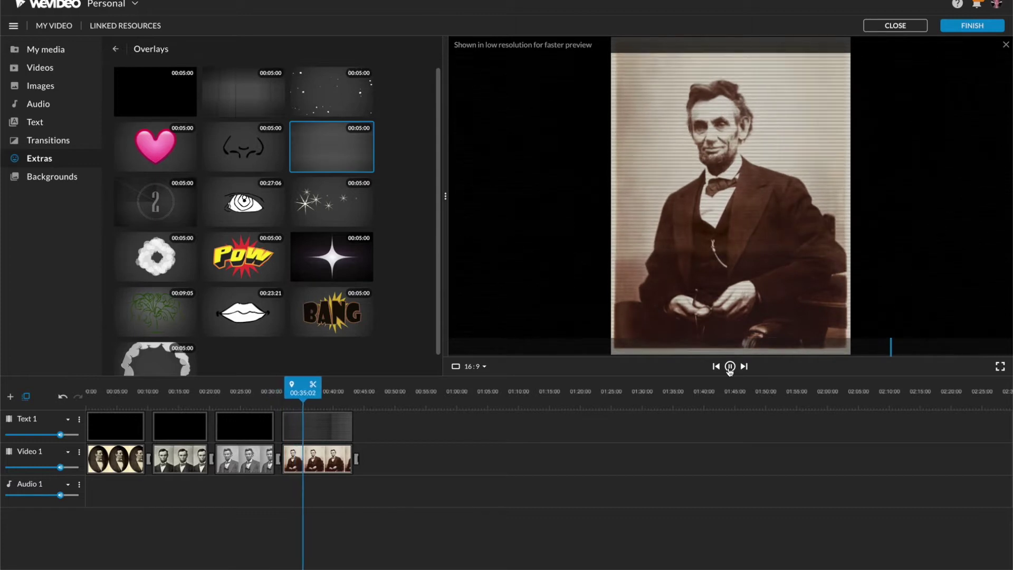
click(730, 366)
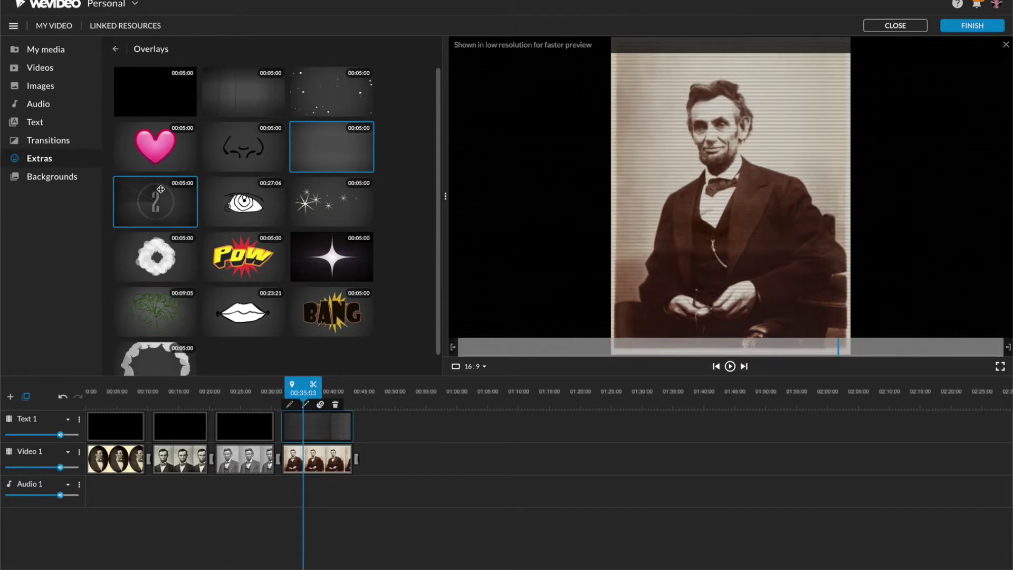
click(116, 51)
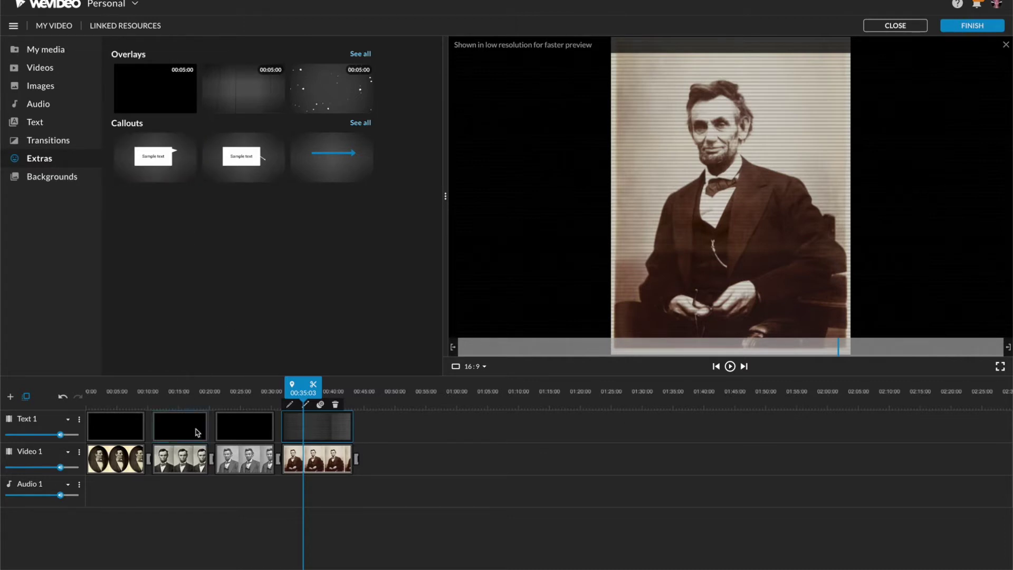
Add a Video 2 track and place the speech-bubble callout above the fourth photo.
click(11, 398)
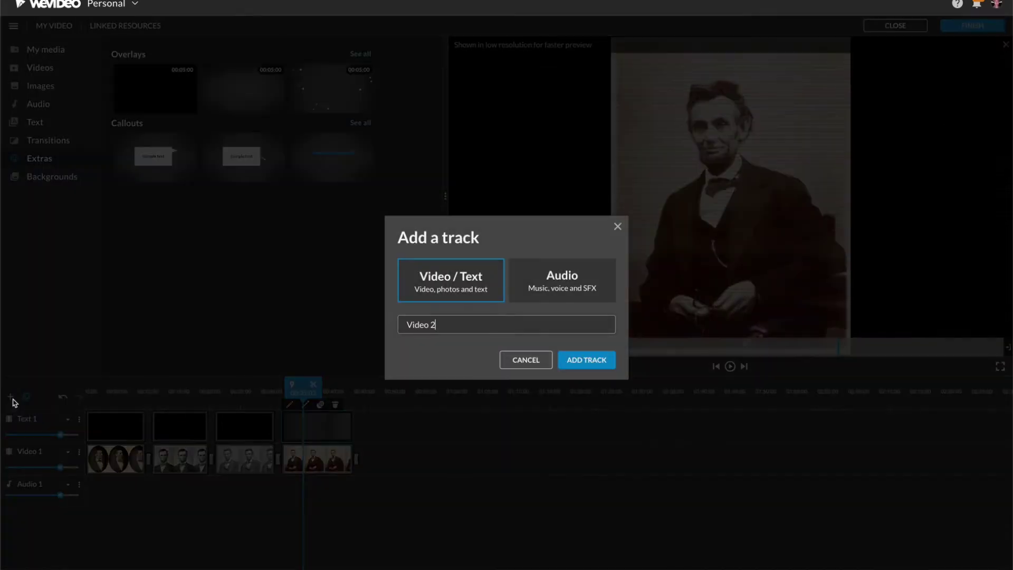
click(579, 364)
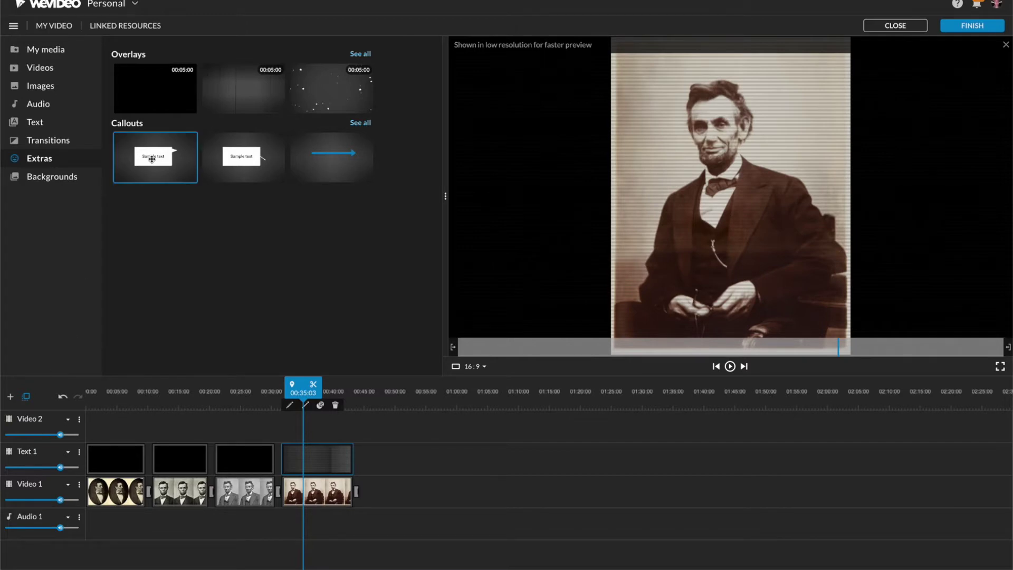
drag(152, 159, 348, 426)
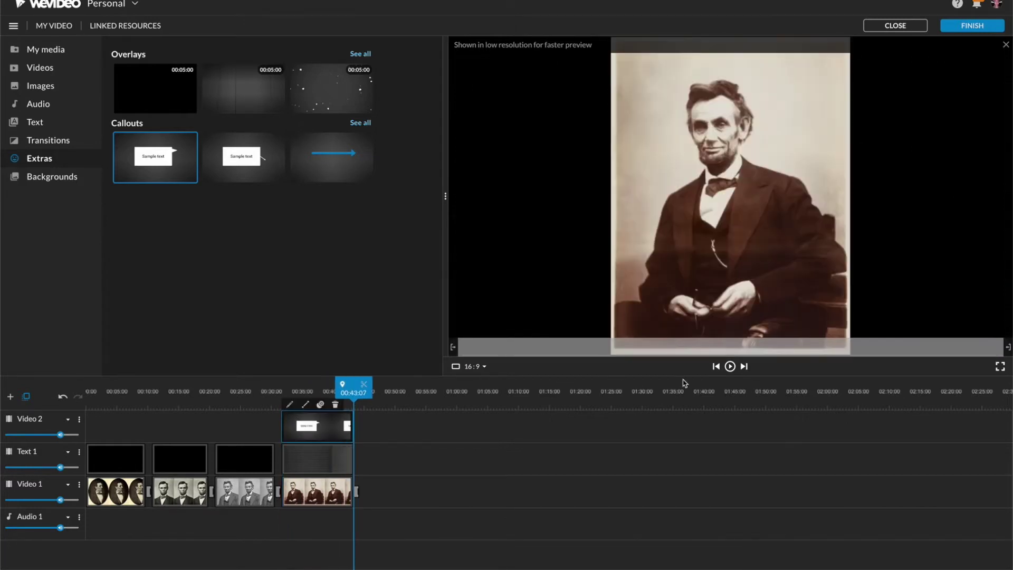
Preview the callout section starting around 00:29.
click(717, 366)
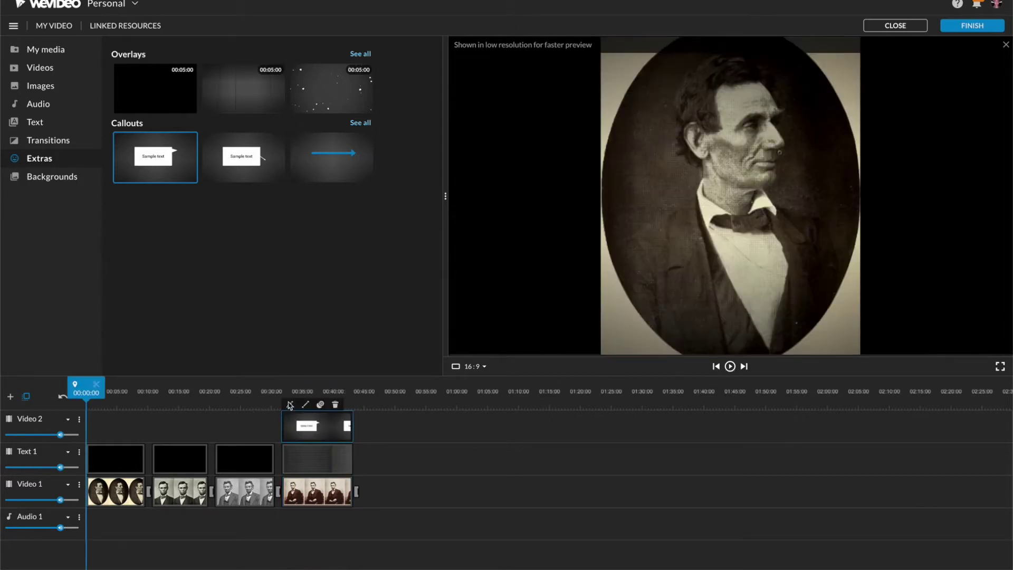
drag(86, 385, 267, 381)
click(730, 369)
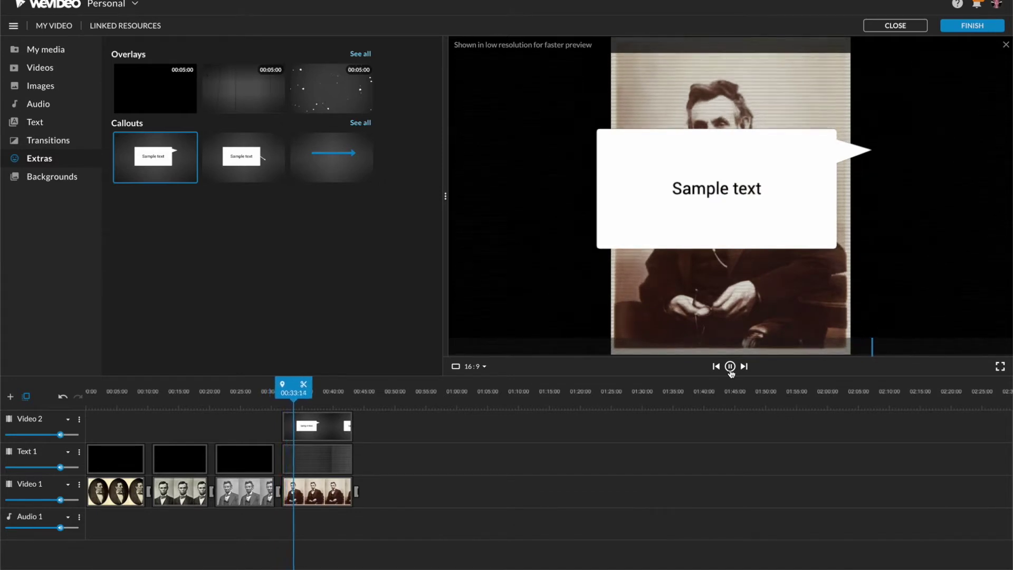
click(730, 369)
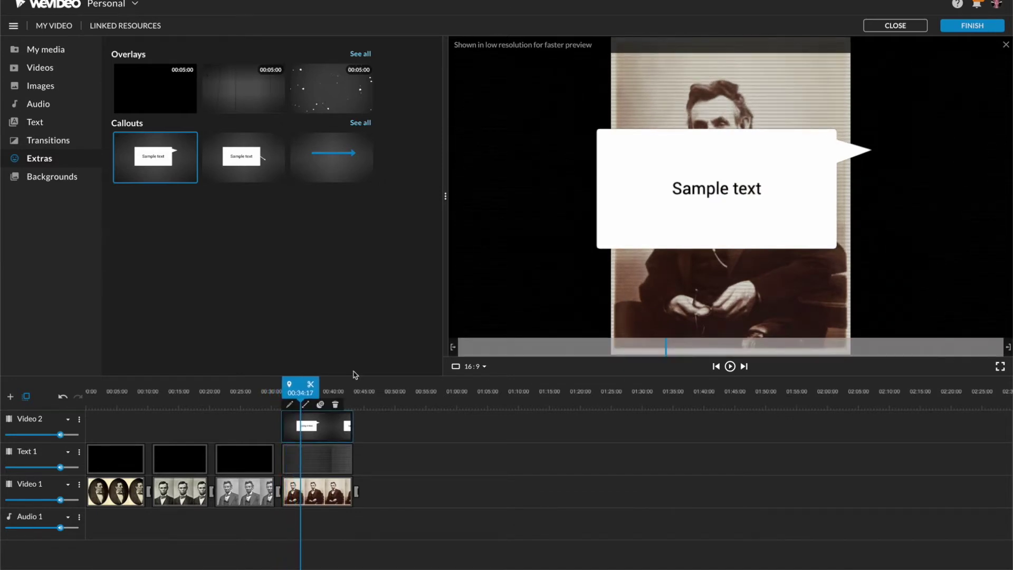
Delete and undo-restore Video 2 so it sits below Text 1, then preview the callout.
click(79, 419)
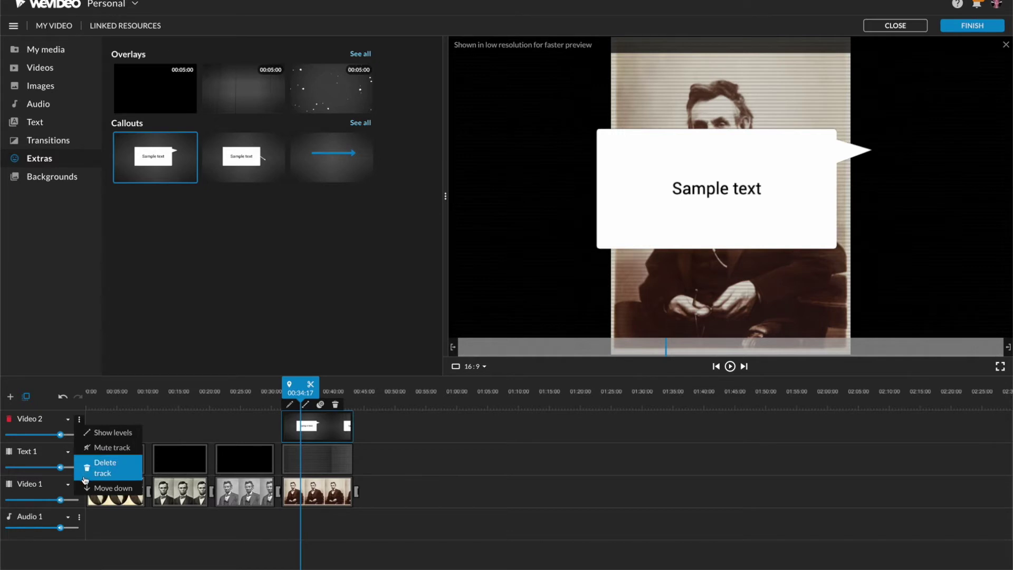
click(134, 467)
key(ctrl+z)
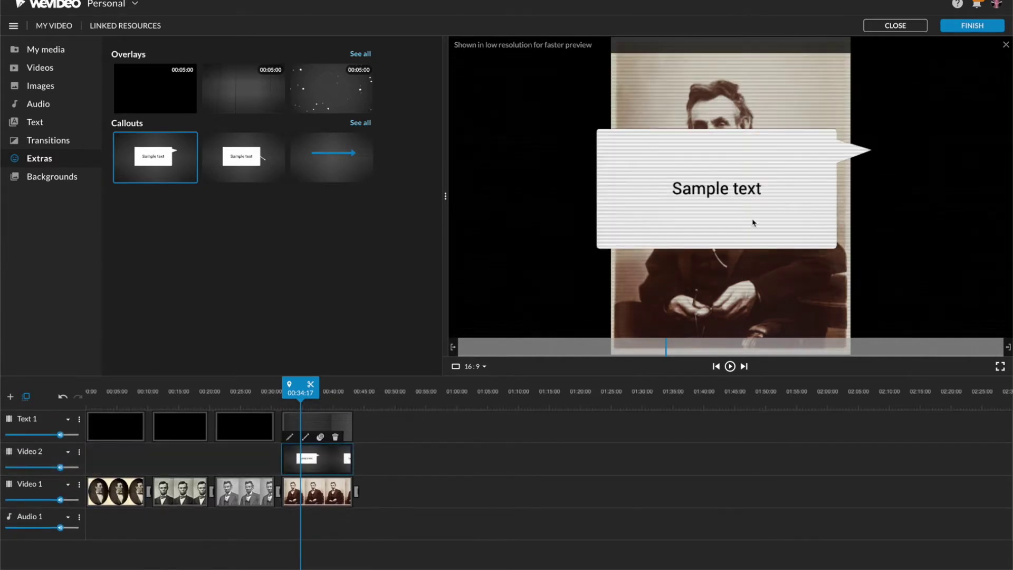
click(730, 366)
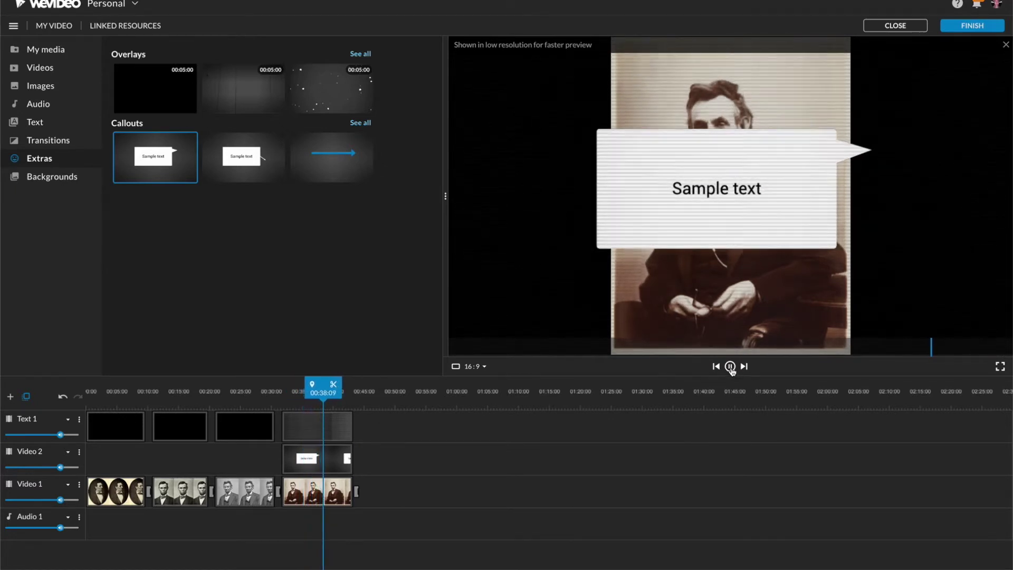
click(731, 367)
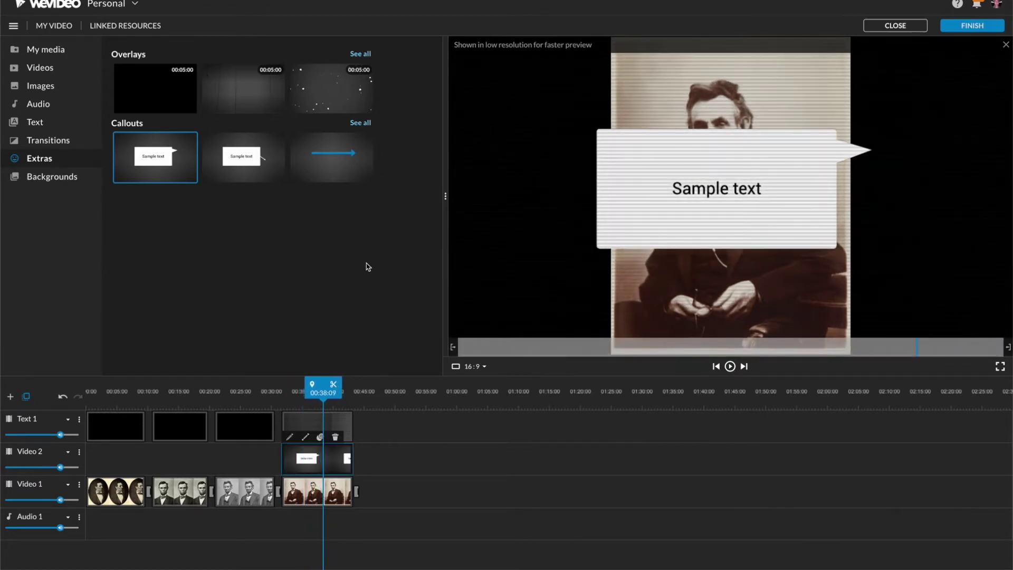
Replace the callout's Sample text with the pasted Abe Lincoln quote.
double_click(293, 469)
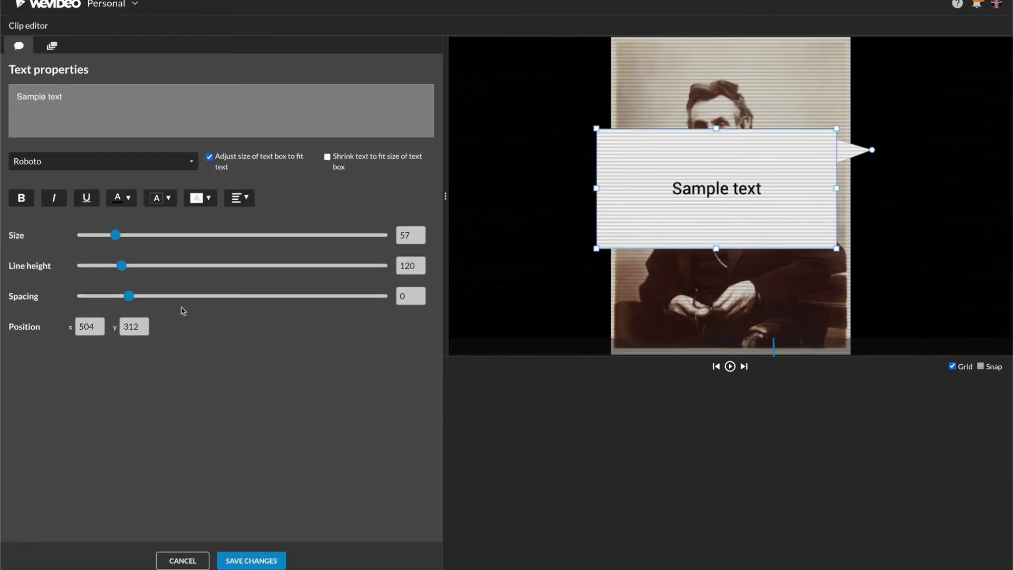
drag(100, 90, 3, 91)
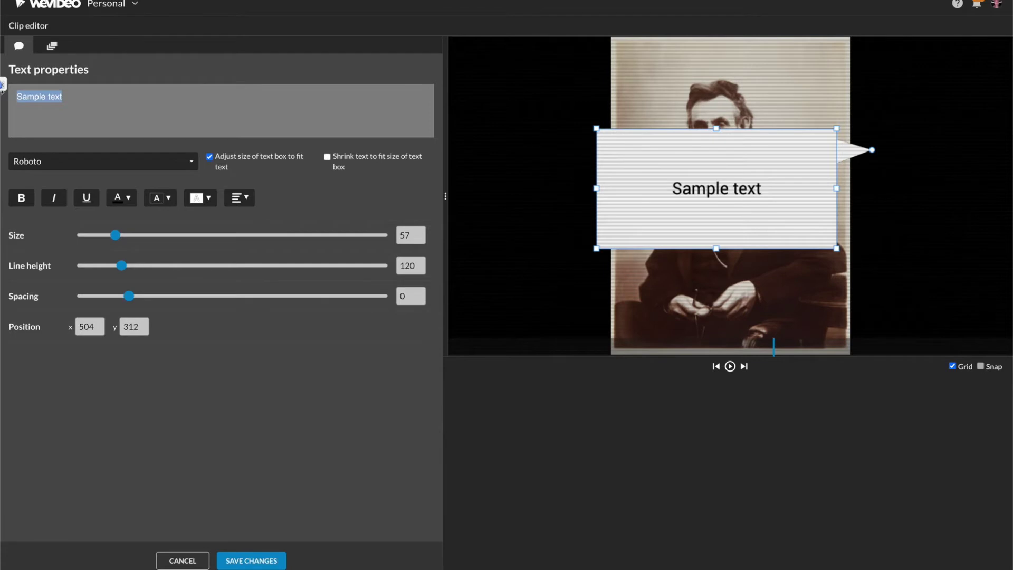
text(I really hate it when people take what I say out of context and post it on the internet. -- Abe Lincoln)
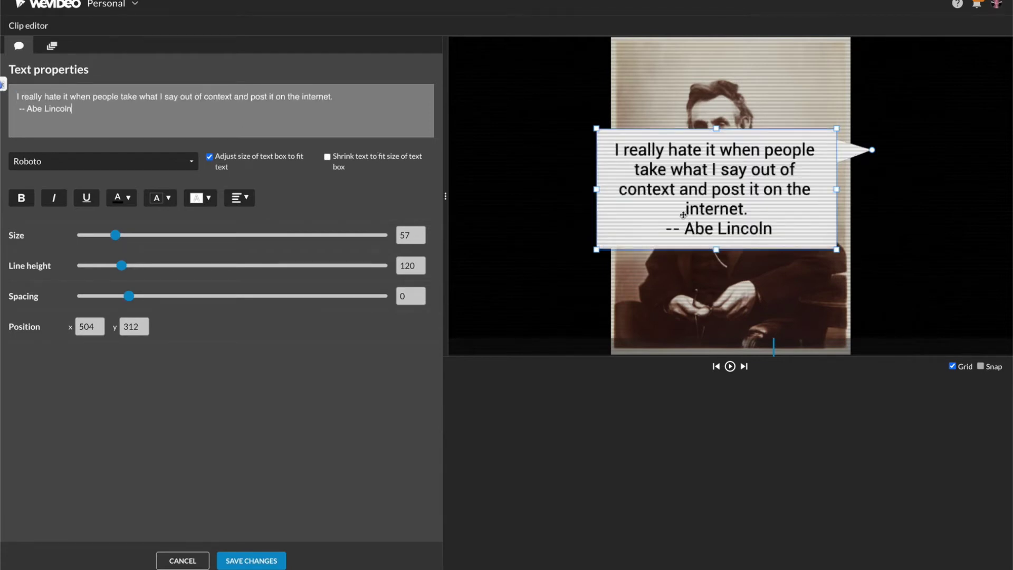
Move and resize the callout to the upper left beside Lincoln's face, then save.
drag(684, 205, 567, 168)
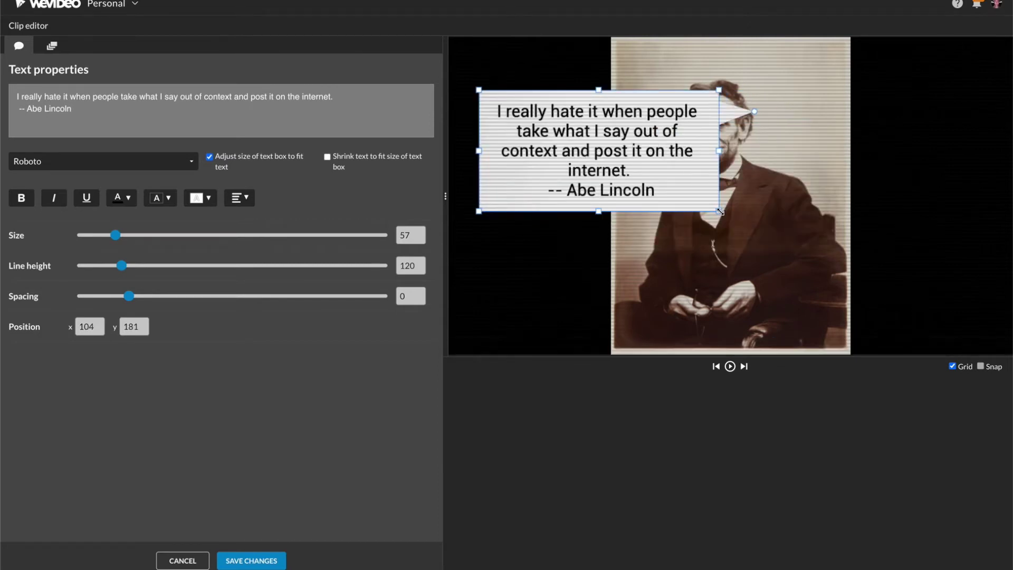
drag(721, 213, 667, 208)
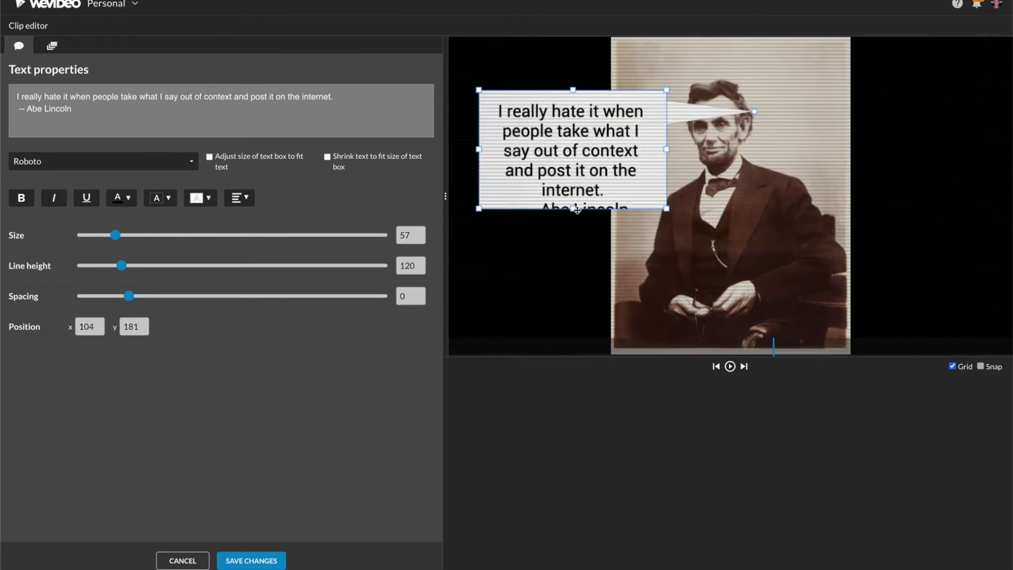
drag(573, 209, 573, 231)
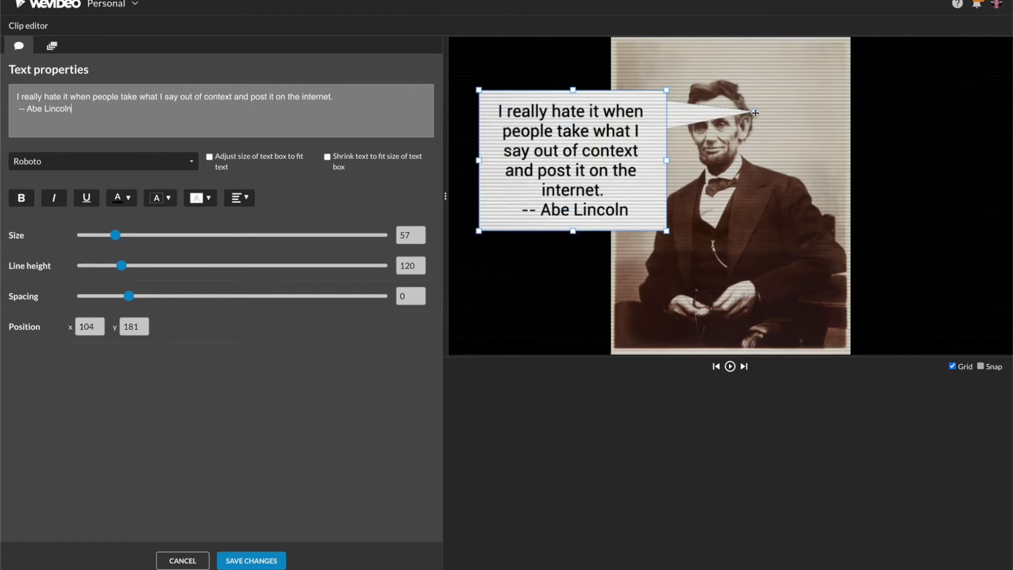
mouse_move(649, 132)
mouse_down()
mouse_move(634, 131)
mouse_move(690, 130)
mouse_up()
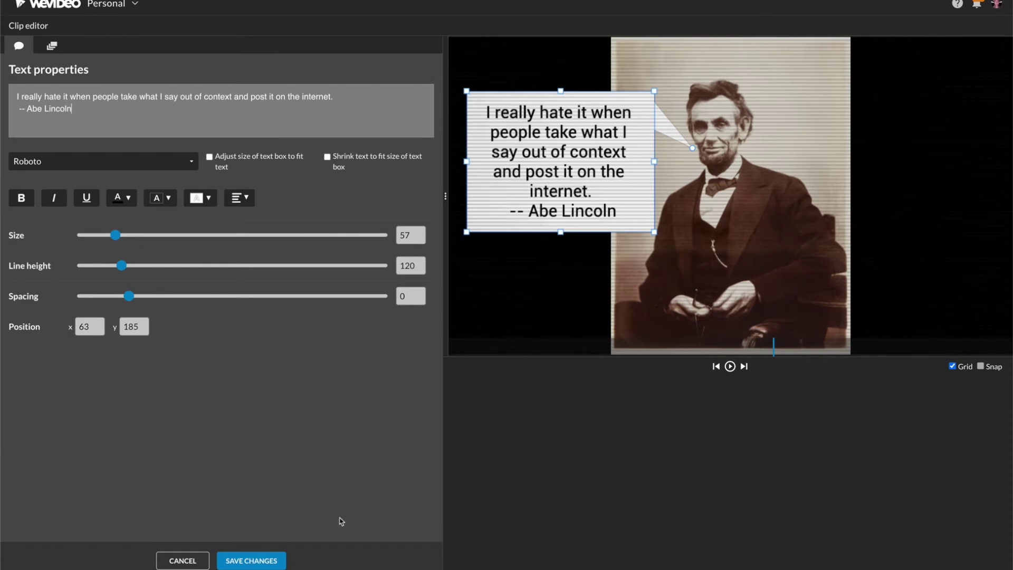
click(273, 560)
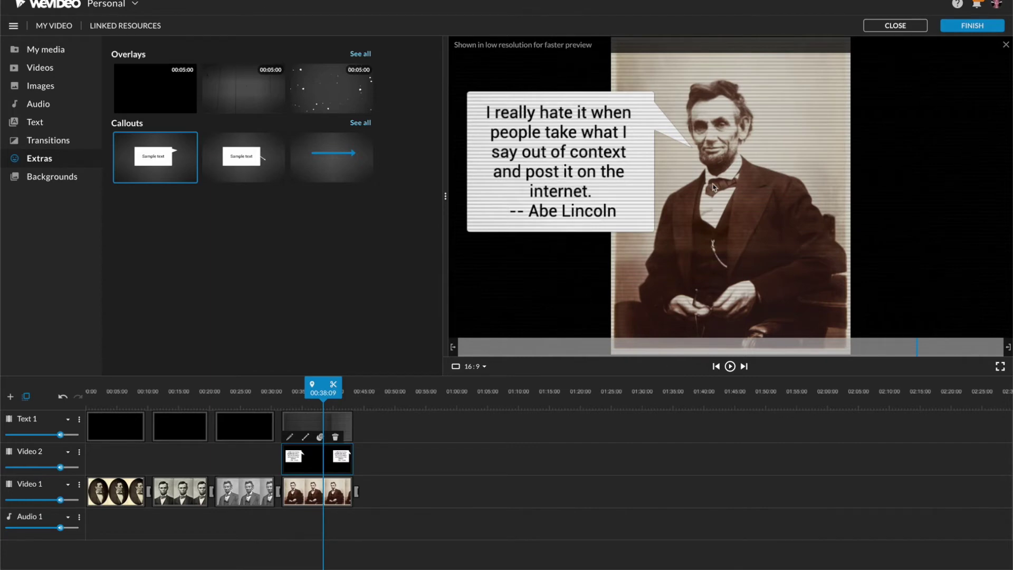
Show the Backgrounds library and add a new Video/Text track, Video 3.
click(50, 140)
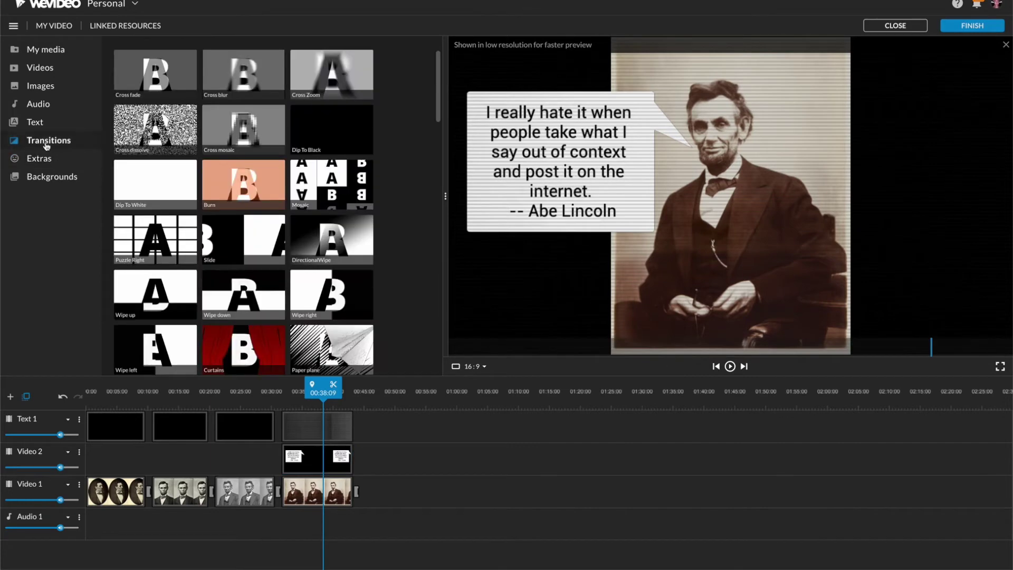
click(53, 177)
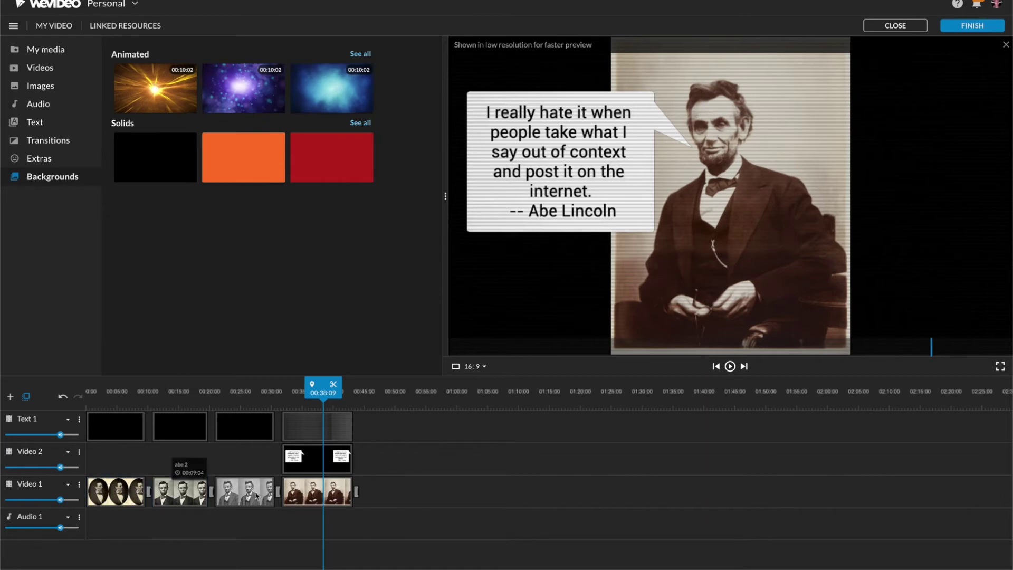
click(11, 397)
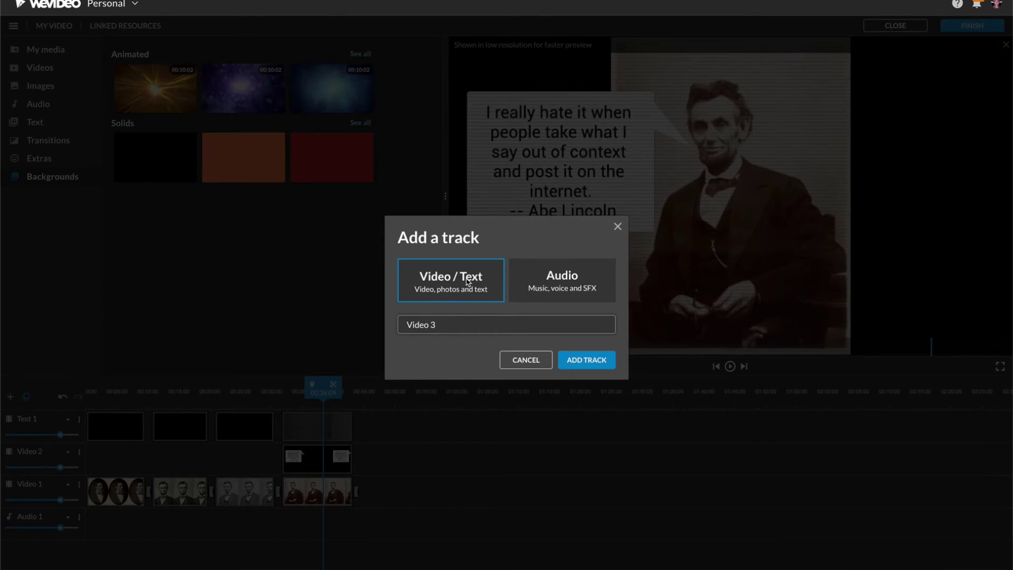
click(571, 361)
Move Video 3 down past Text 1, Video 2 and Video 1 to the bottom.
click(80, 420)
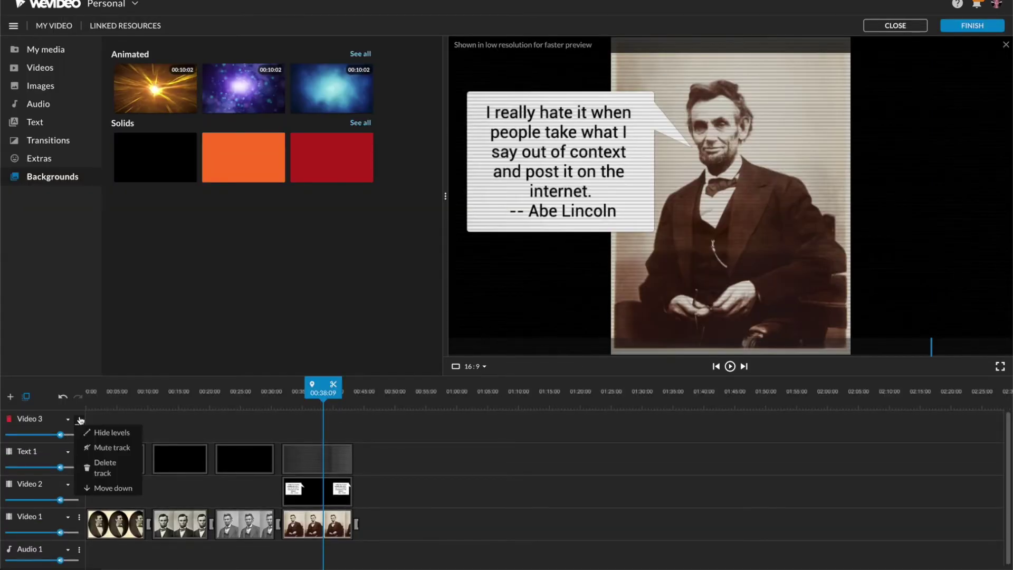
click(101, 467)
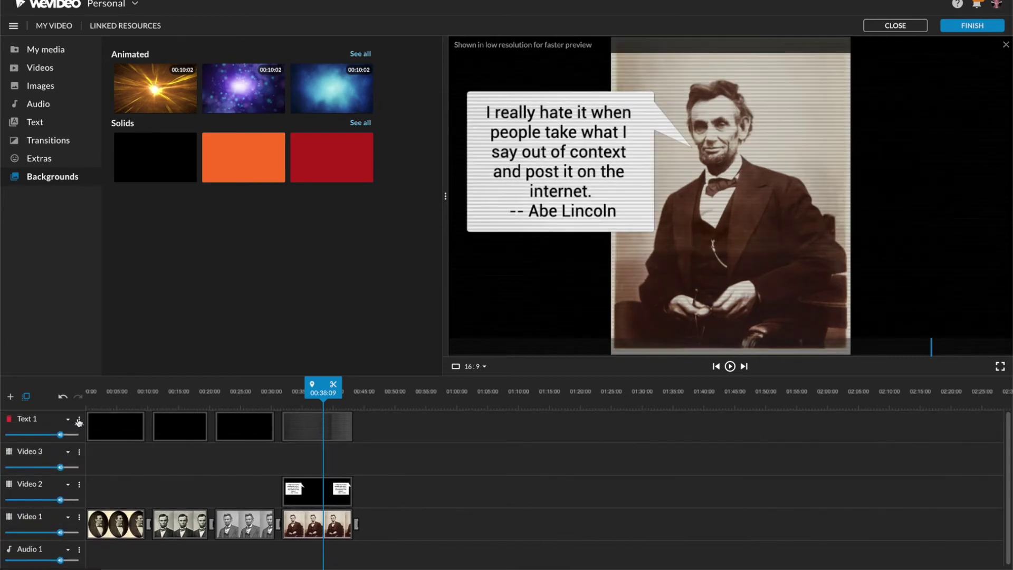
click(79, 453)
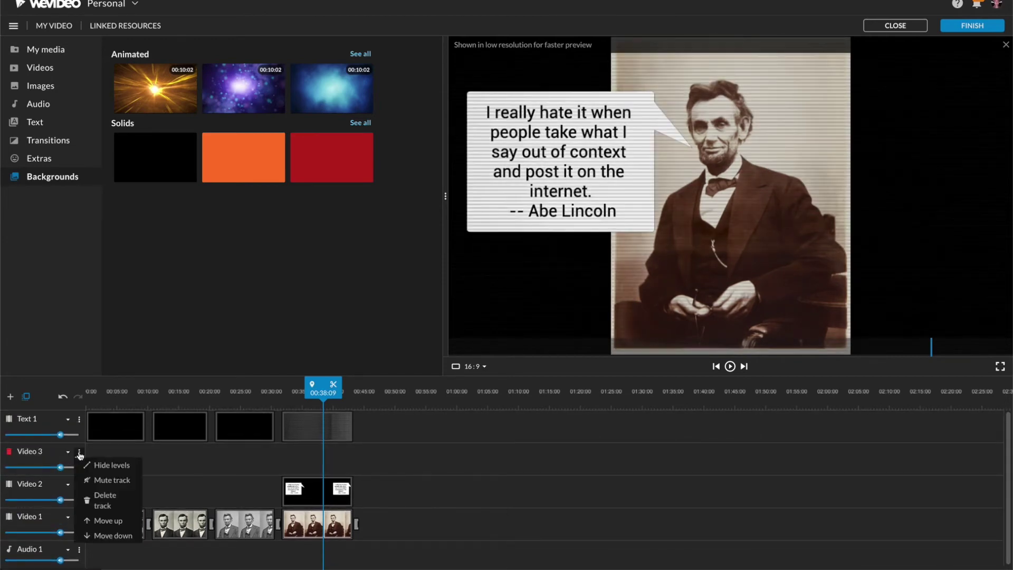
click(86, 534)
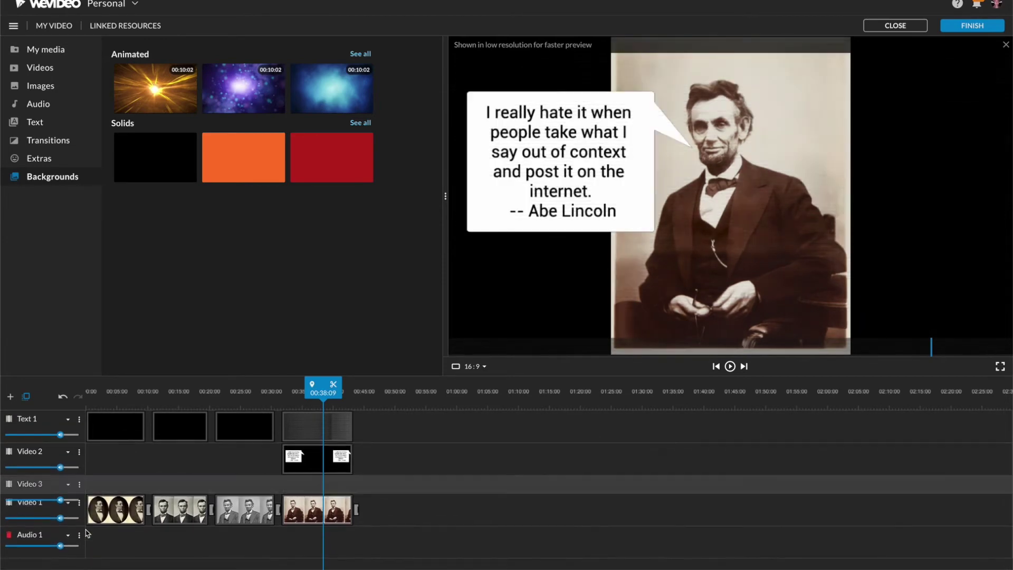
click(80, 485)
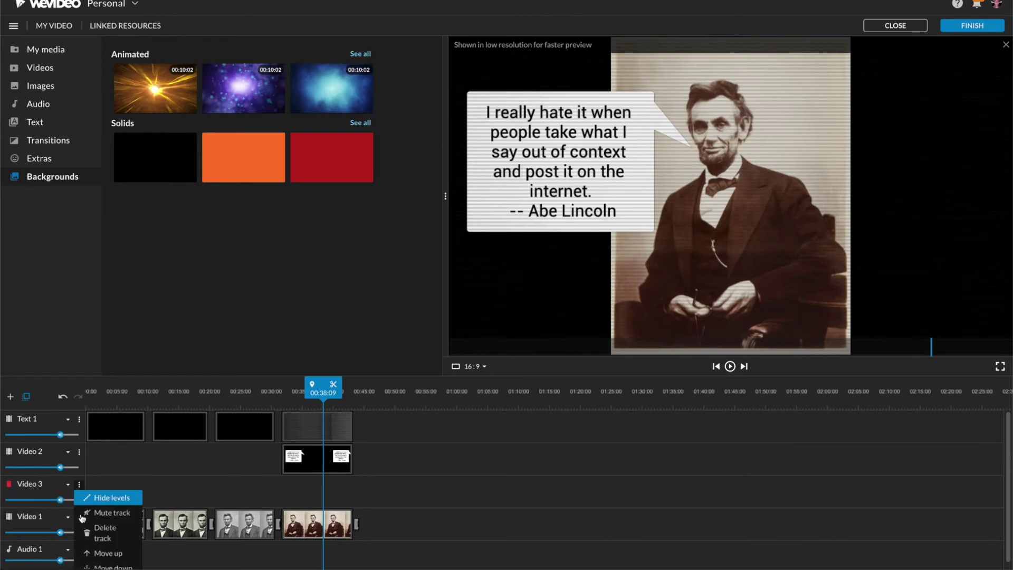
click(87, 565)
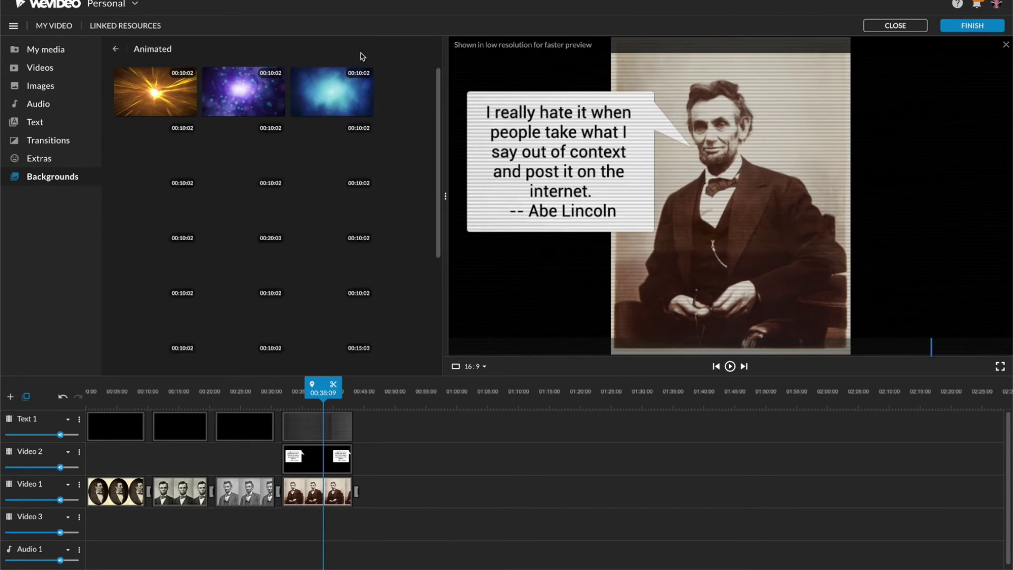
Place the starburst warp-speed background at the start of Video 3 and play from the beginning.
scroll(305, 128, down, 3)
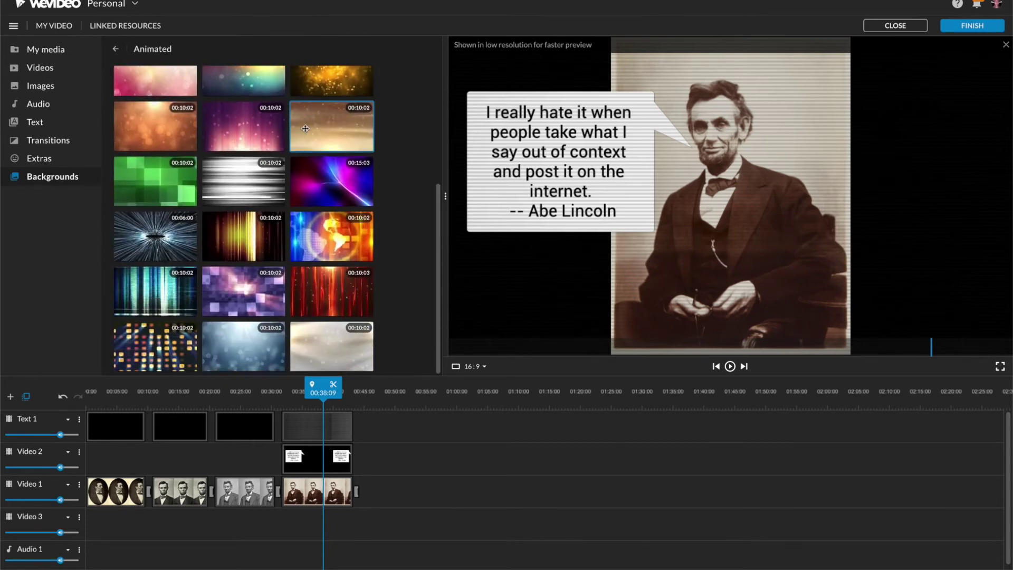
scroll(305, 128, up, 1)
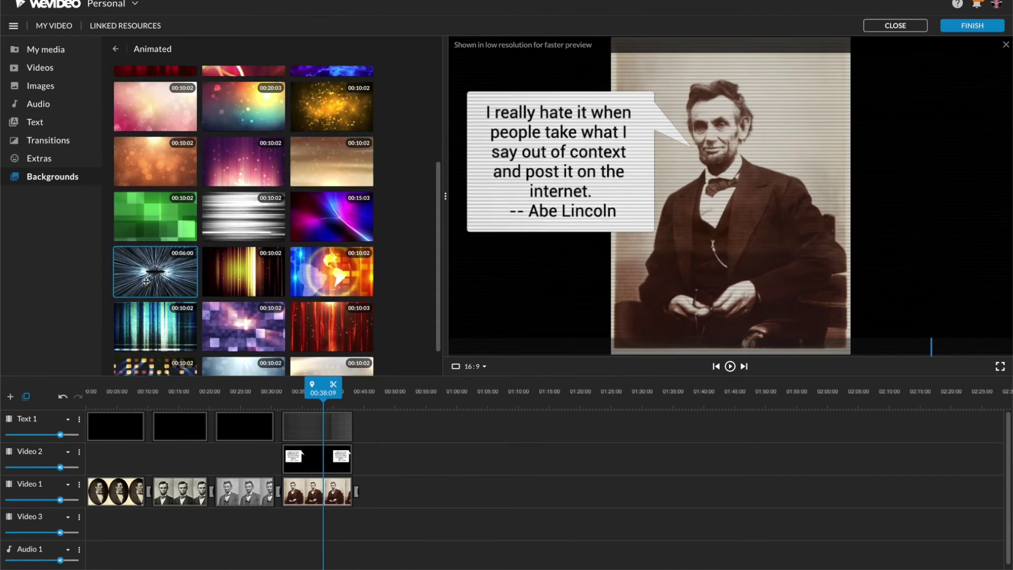
drag(150, 272, 355, 523)
click(716, 367)
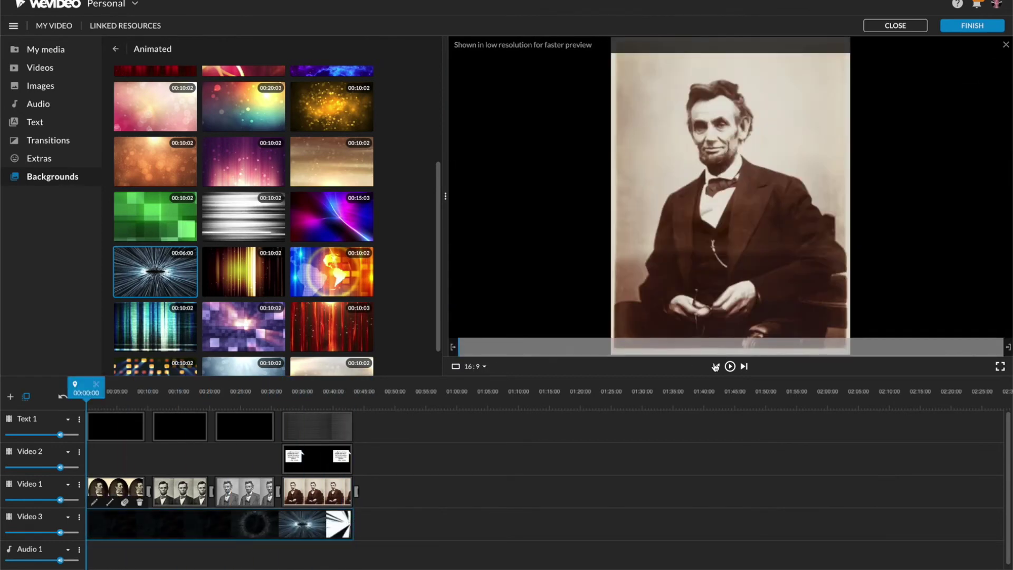
click(730, 366)
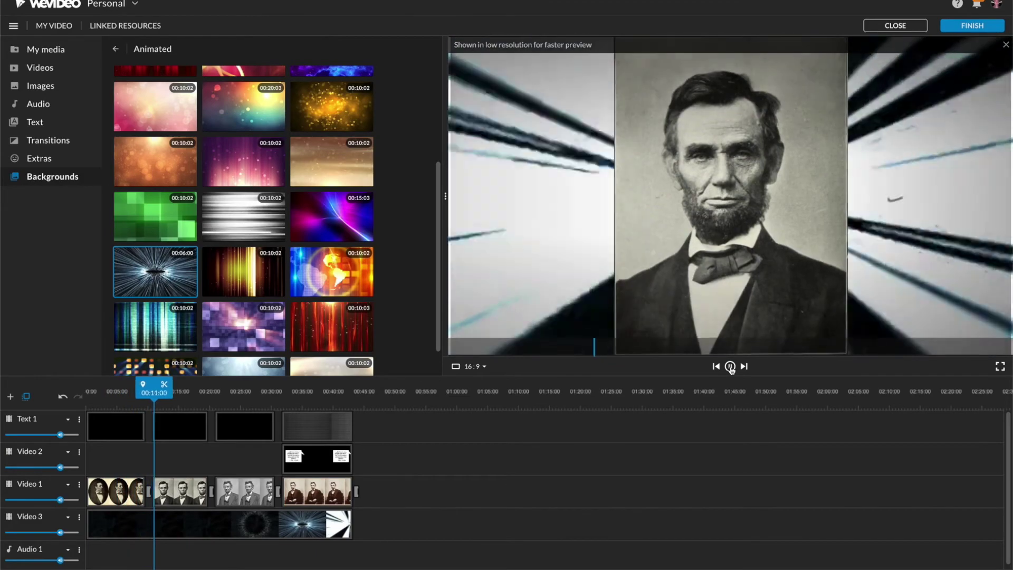
click(731, 366)
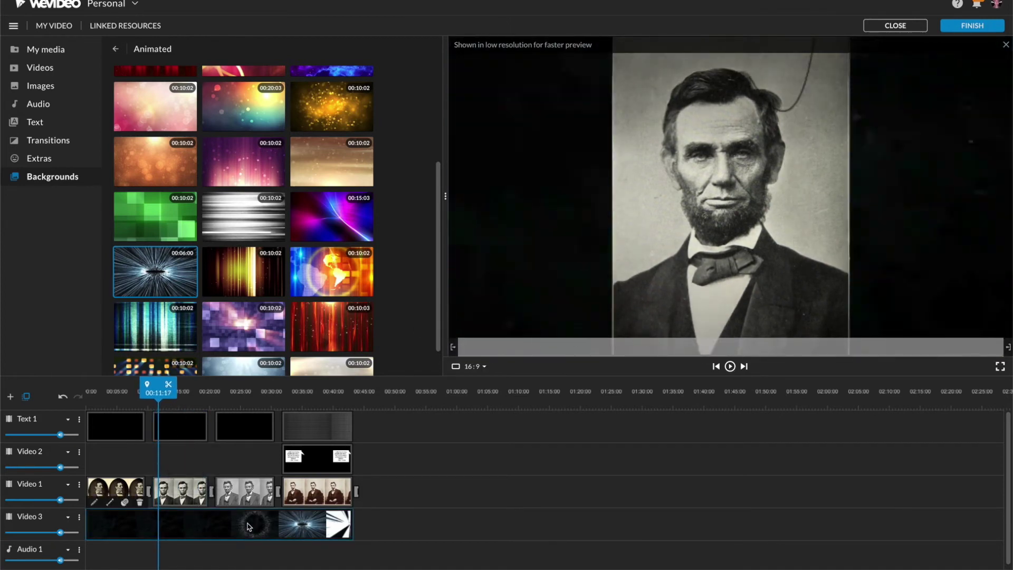
click(735, 367)
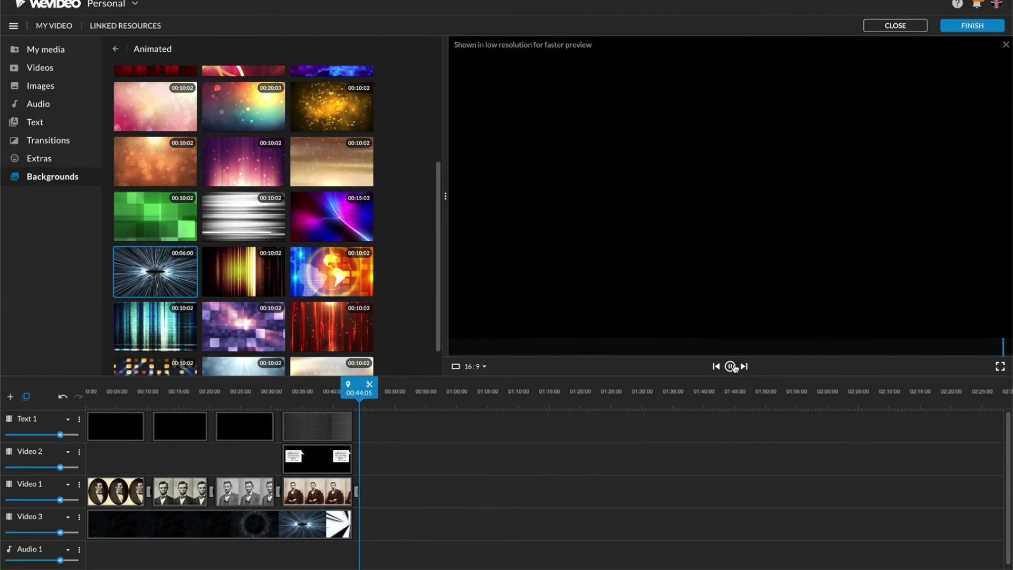
click(731, 367)
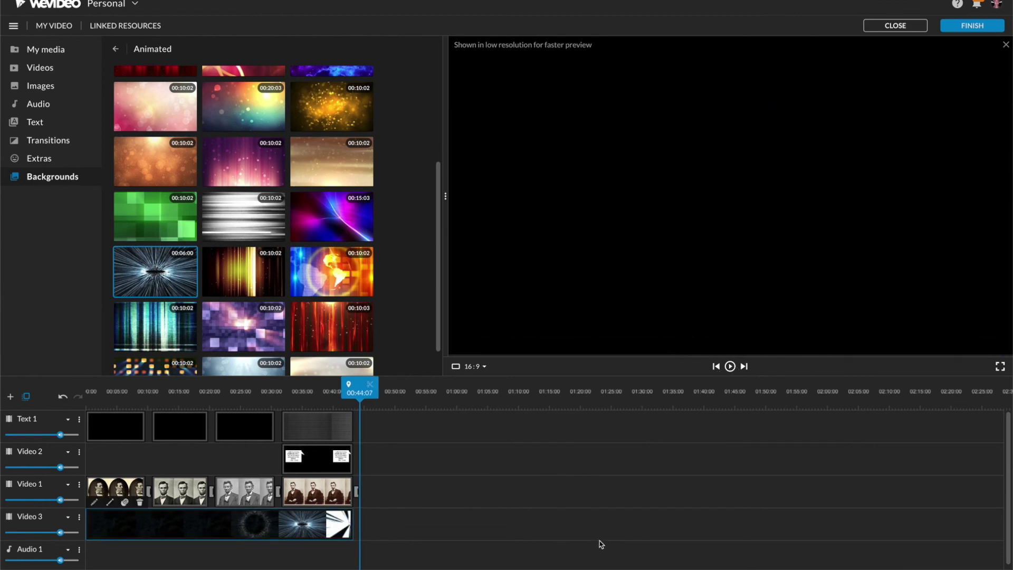